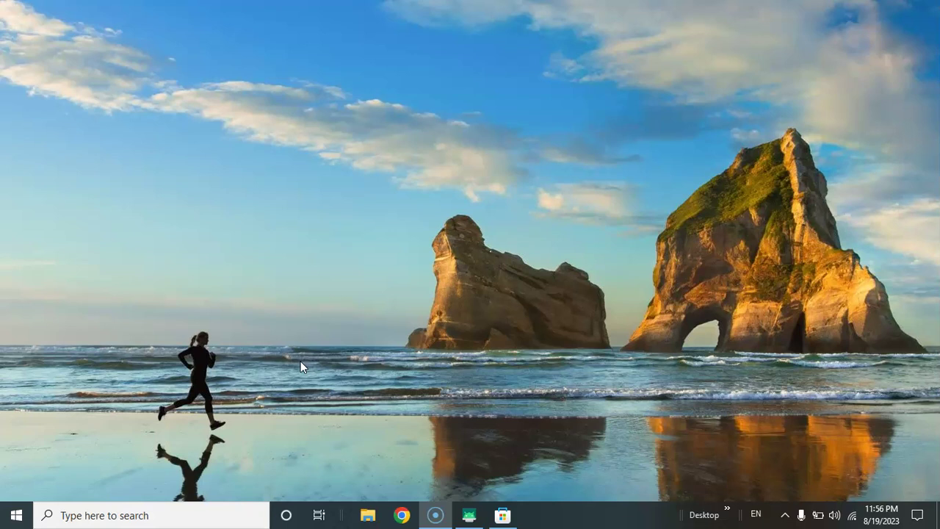
Step: Search Windows for "store" and open Microsoft Store
left_click(155, 354)
left_click(188, 514)
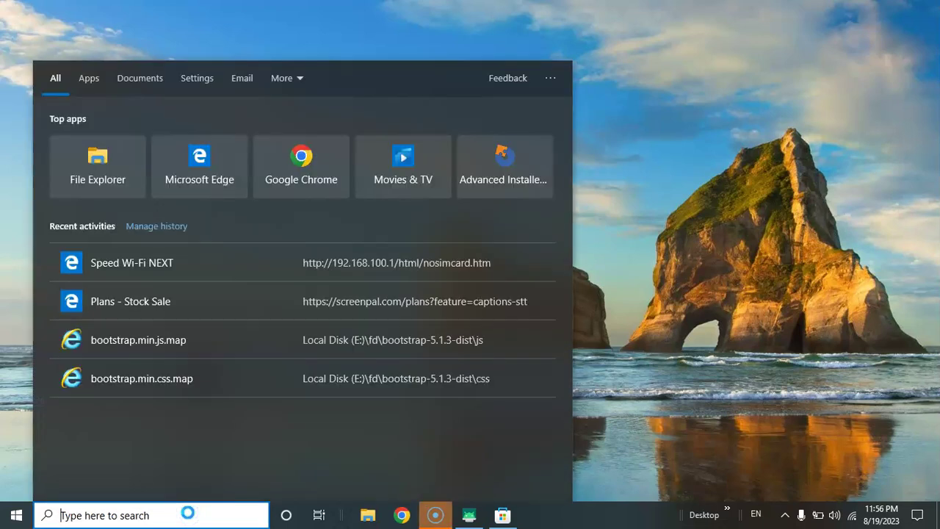
type("store")
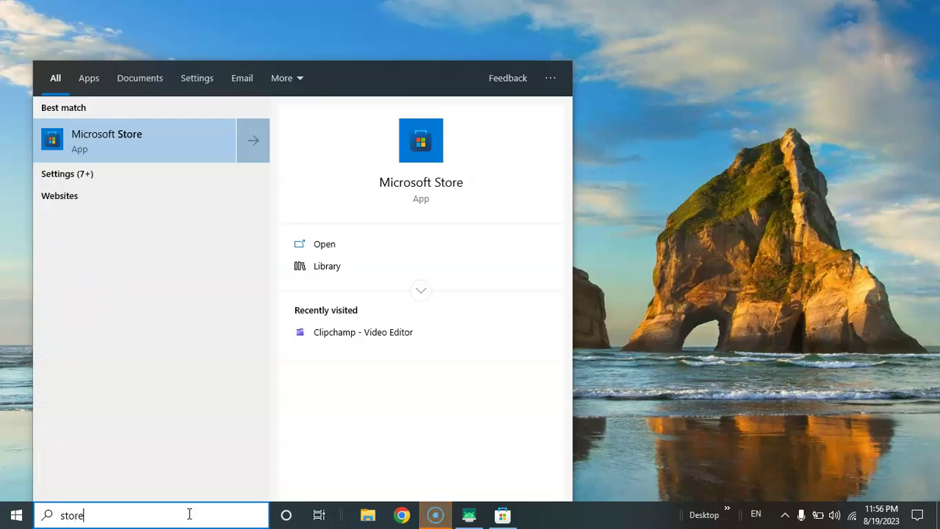
key("Return")
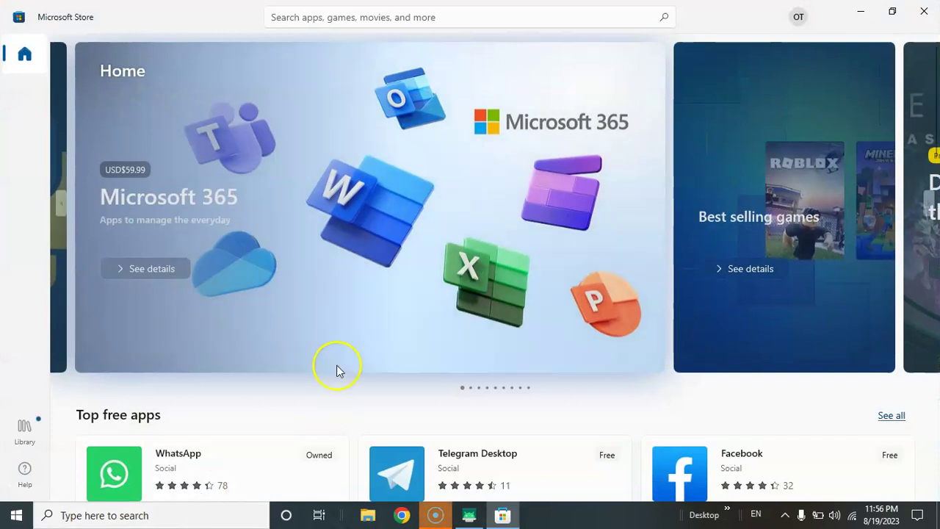
Step: Search Microsoft Store for "whatsapp"
left_click(448, 14)
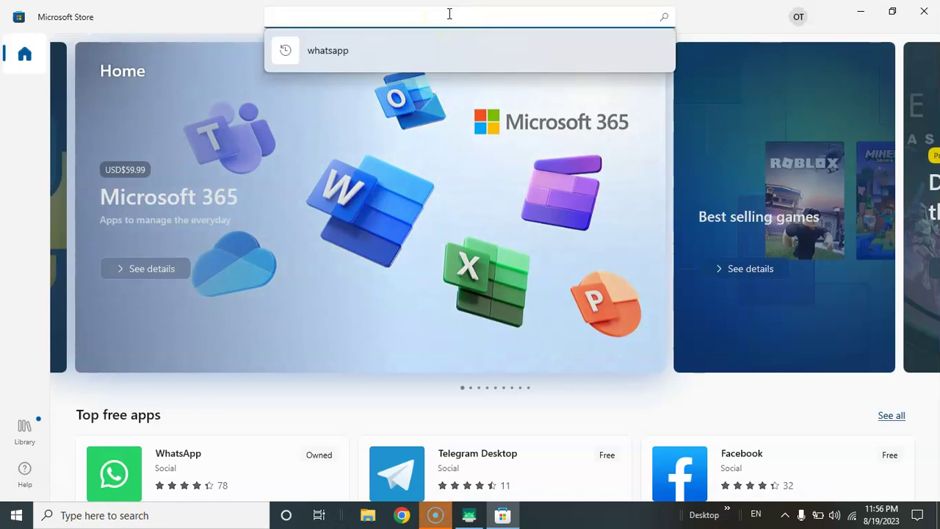
type("w")
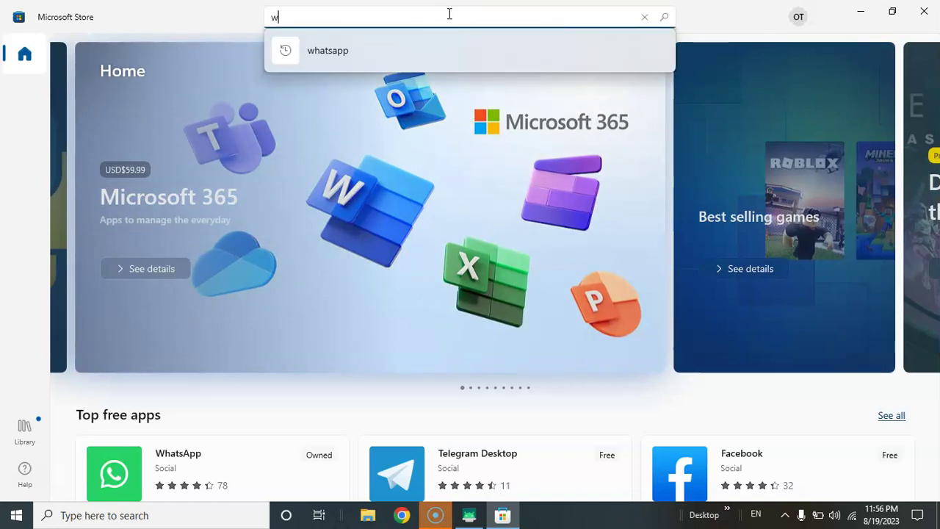
type("ha")
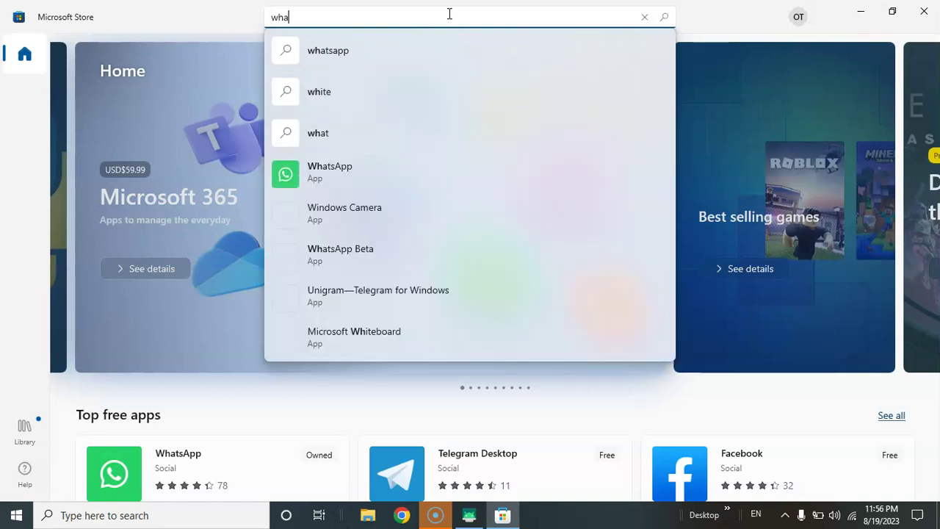
type("tsapp")
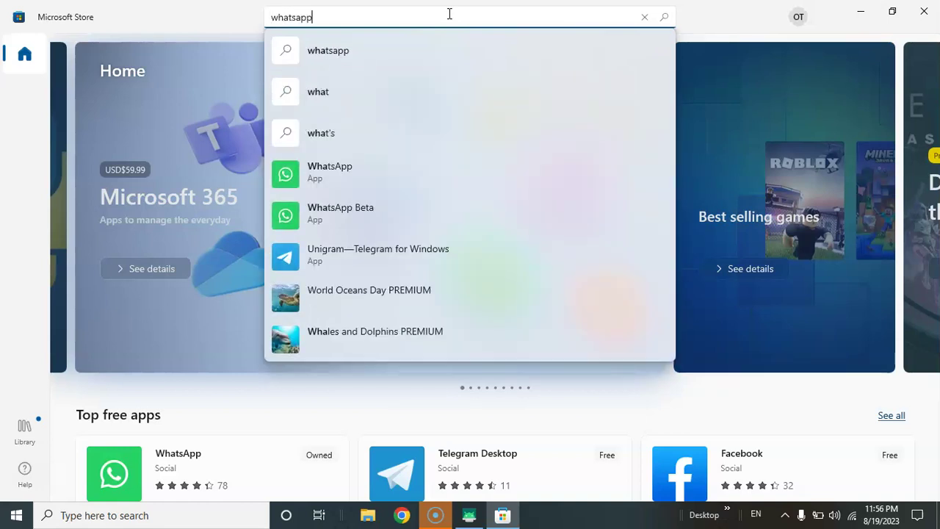
key("Return")
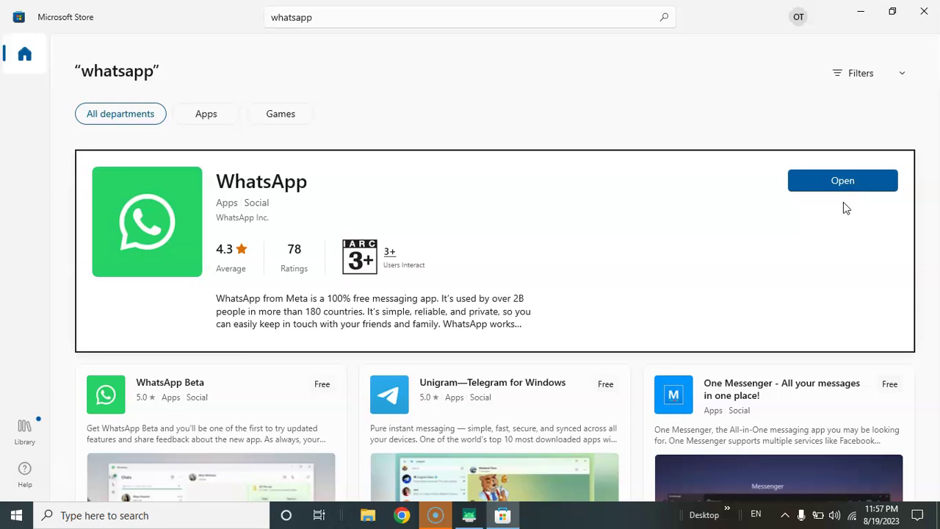
Step: Open the installed WhatsApp app from its store listing and start its setup to show the linking QR code
left_click(845, 183)
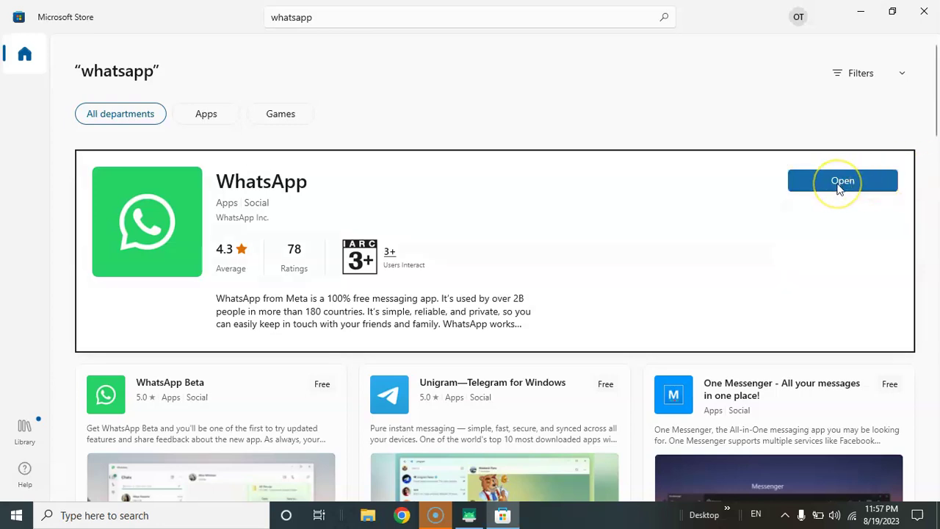
left_click(777, 210)
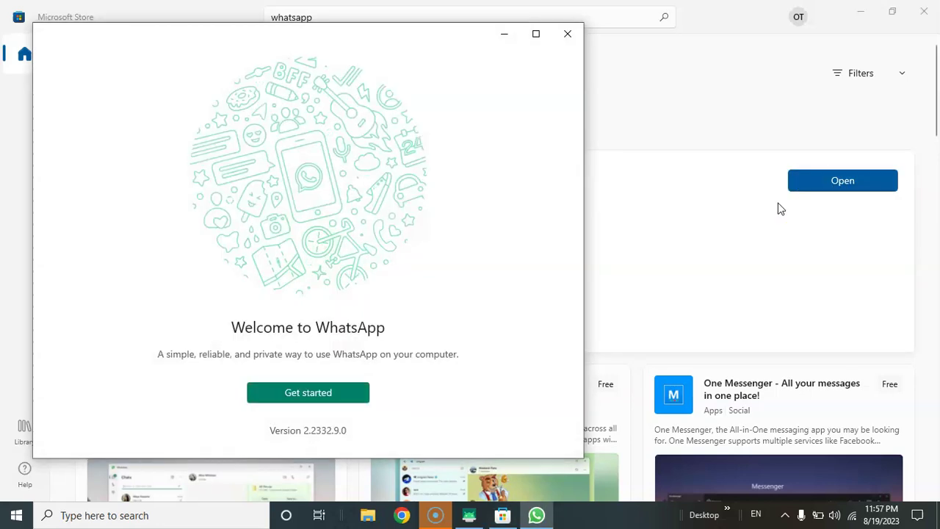
left_click(671, 213)
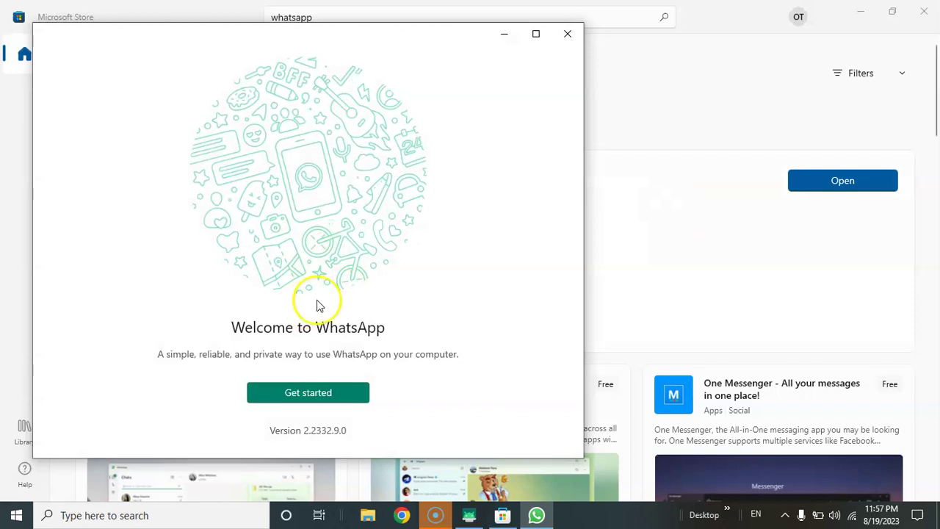
left_click(292, 393)
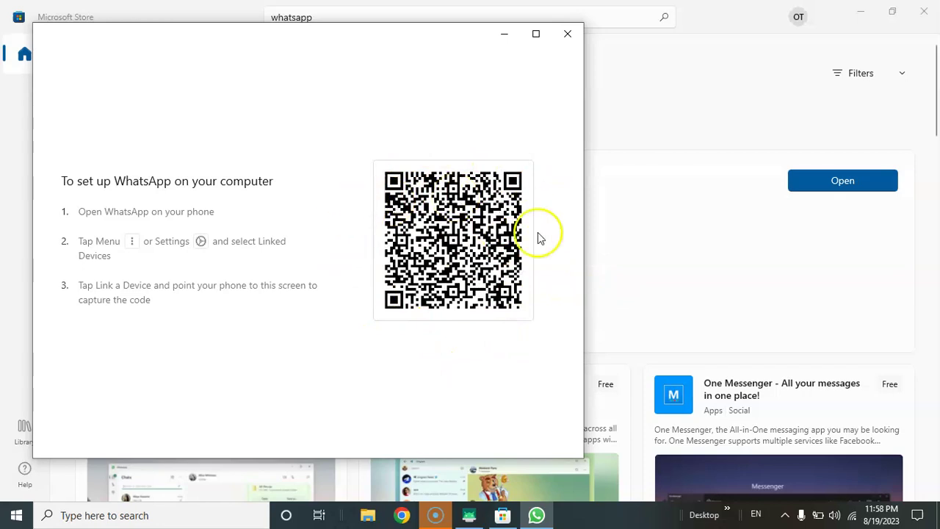
Step: Switch to the mirrored SM-G975U phone, open WhatsApp there and go to its Linked devices page
left_click(469, 515)
left_click_drag(470, 459, 493, 264)
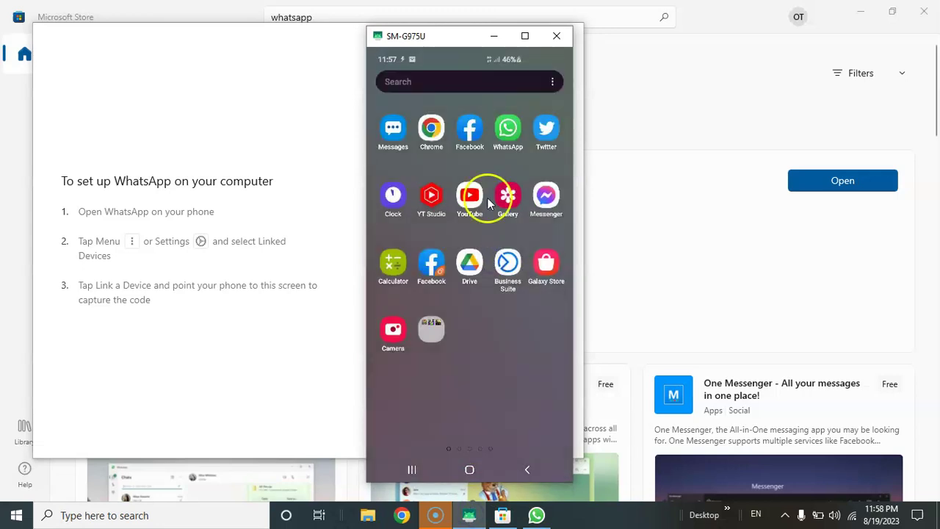
left_click(508, 129)
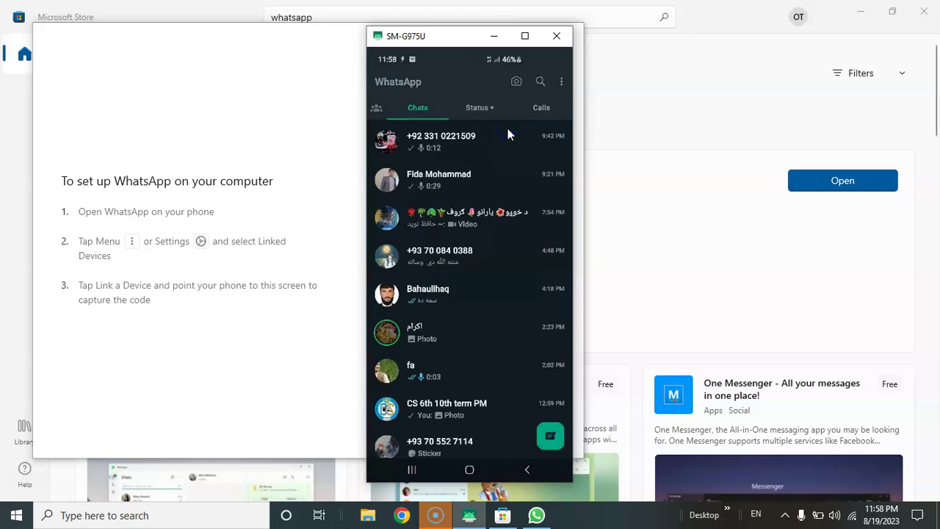
left_click(562, 84)
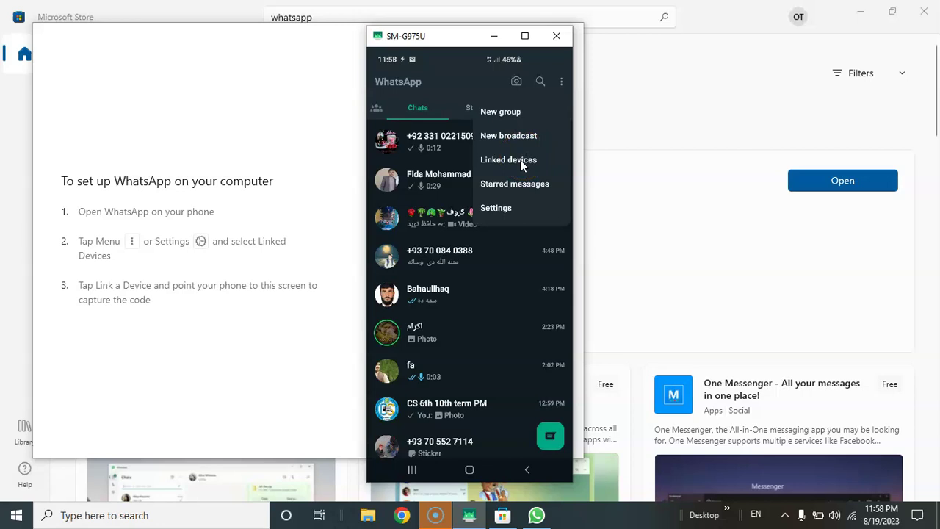
left_click(522, 163)
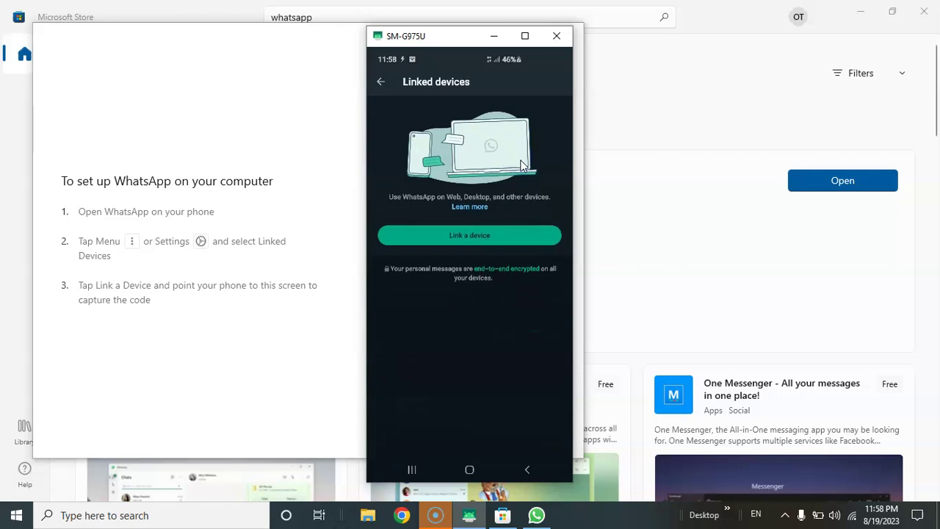
Step: Link a new device from the phone by scanning the computer's QR code, minimizing the phone mirror to uncover the code
left_click(480, 234)
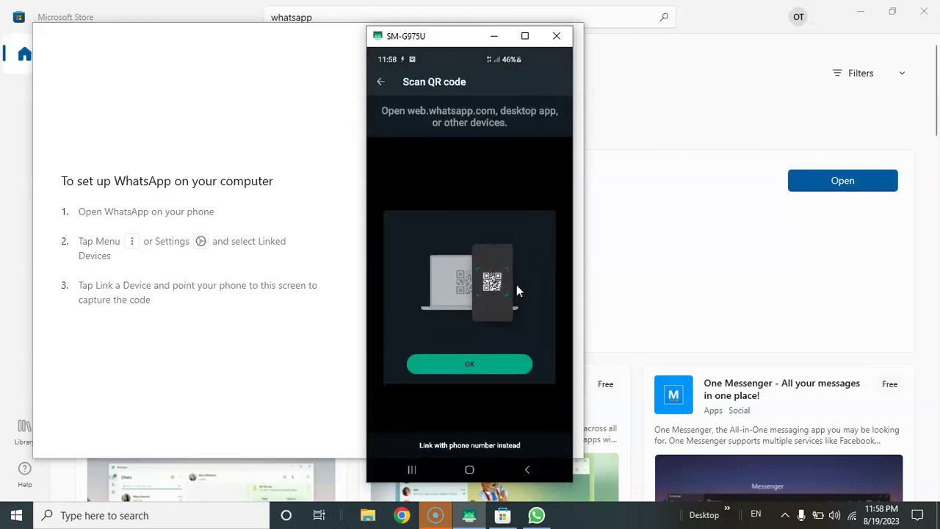
left_click(464, 363)
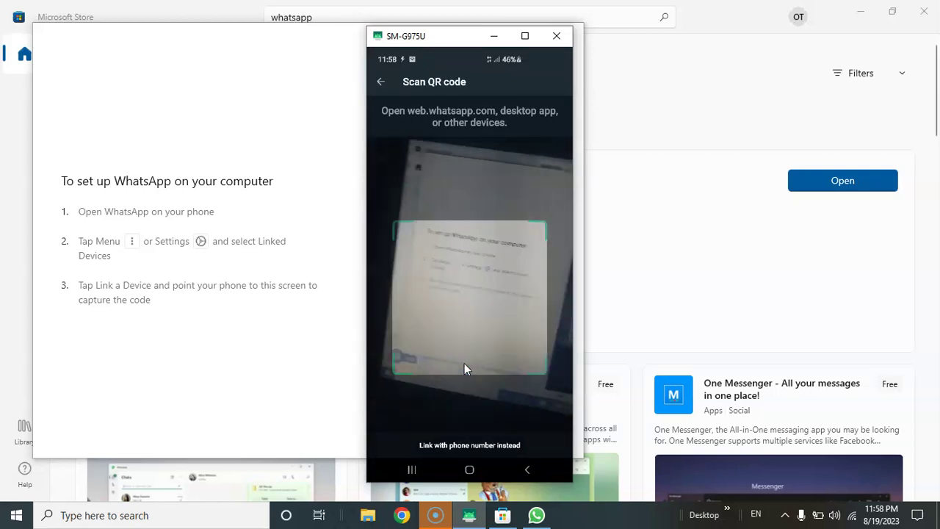
left_click(490, 159)
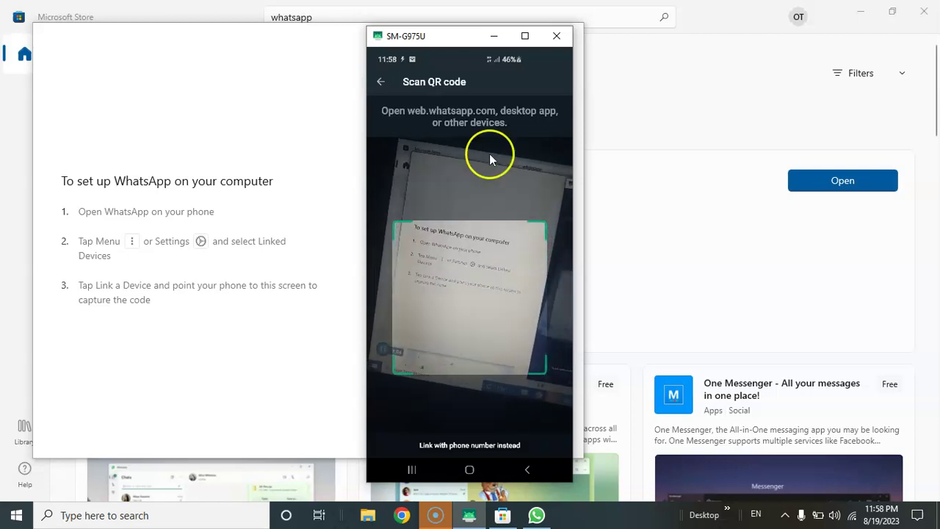
left_click(493, 36)
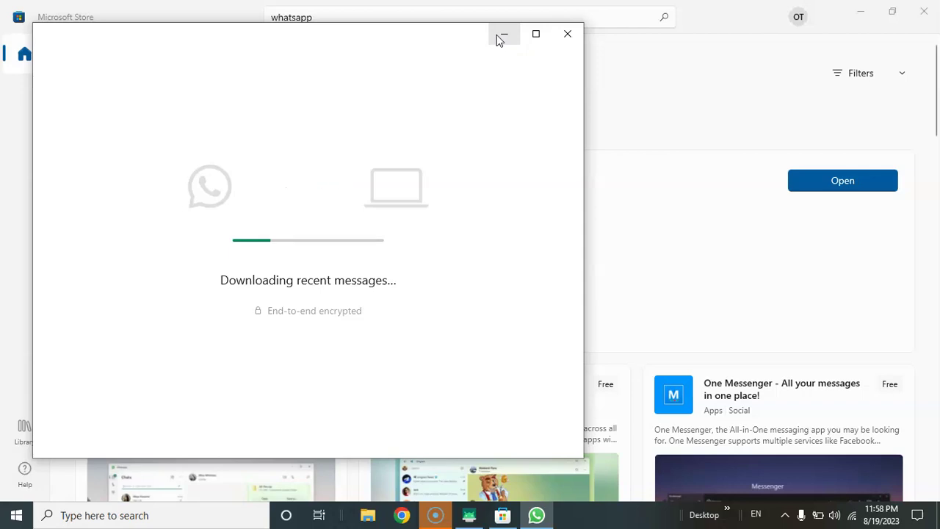
Step: Restore the SM-G975U phone mirror window and move it beside the WhatsApp window
left_click(467, 517)
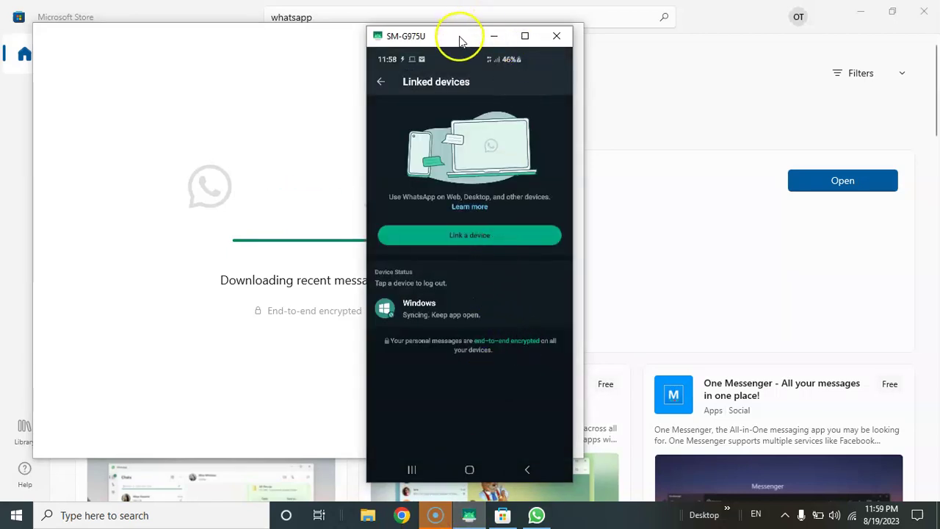
left_click_drag(460, 40, 742, 15)
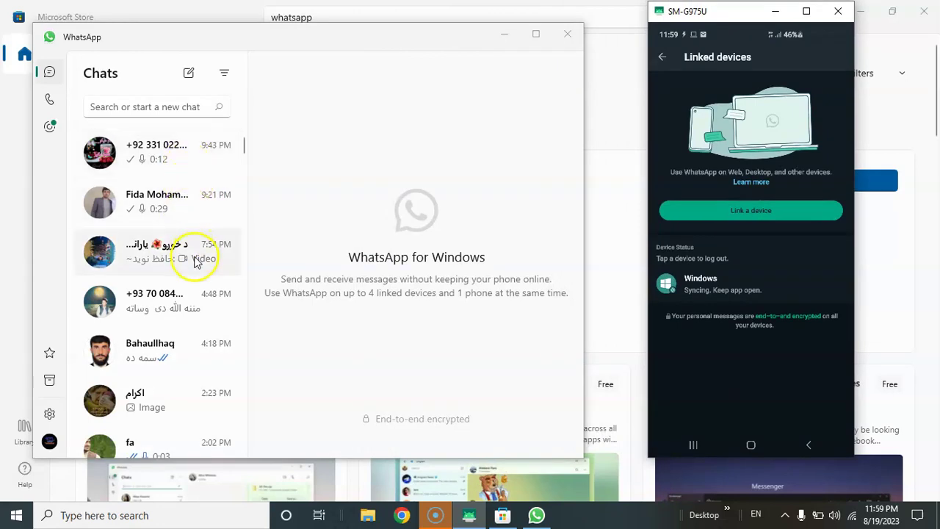
Step: Look through several synced chats in WhatsApp for Windows and load the image received in the last one
left_click(186, 150)
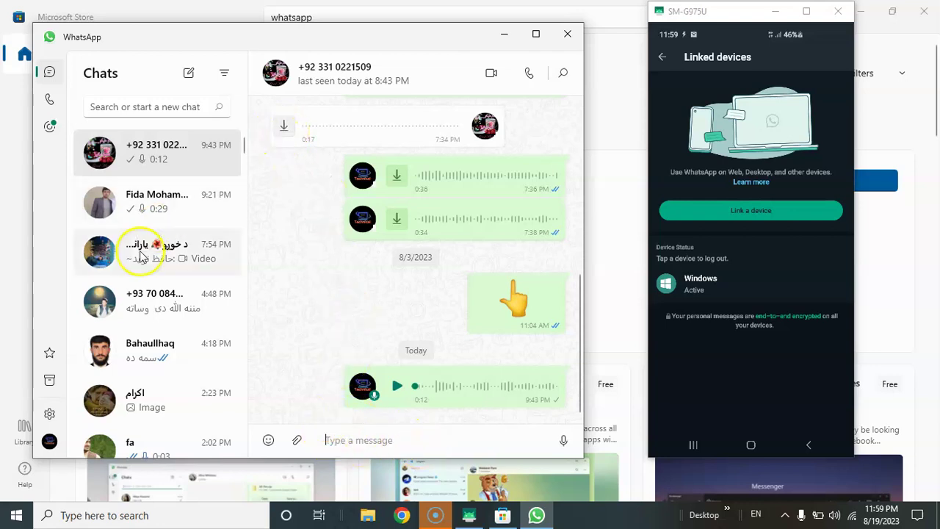
left_click(177, 206)
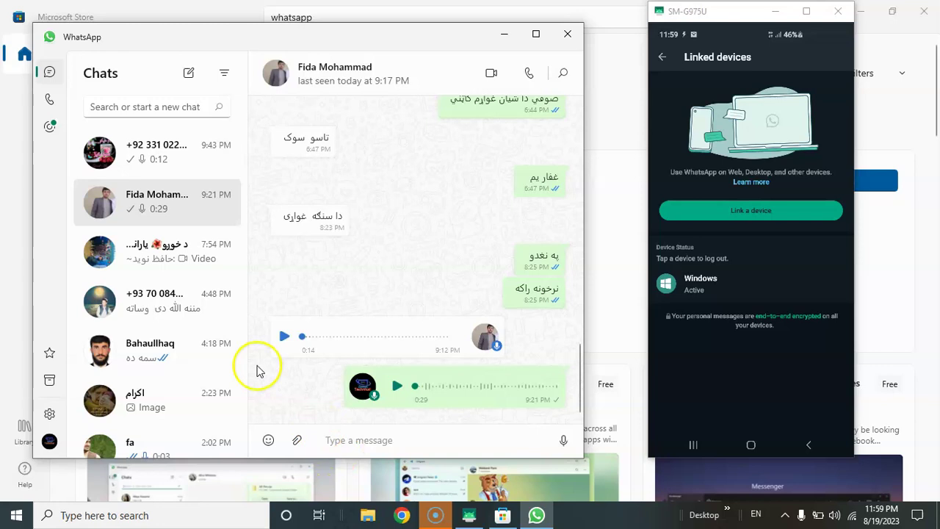
left_click(129, 318)
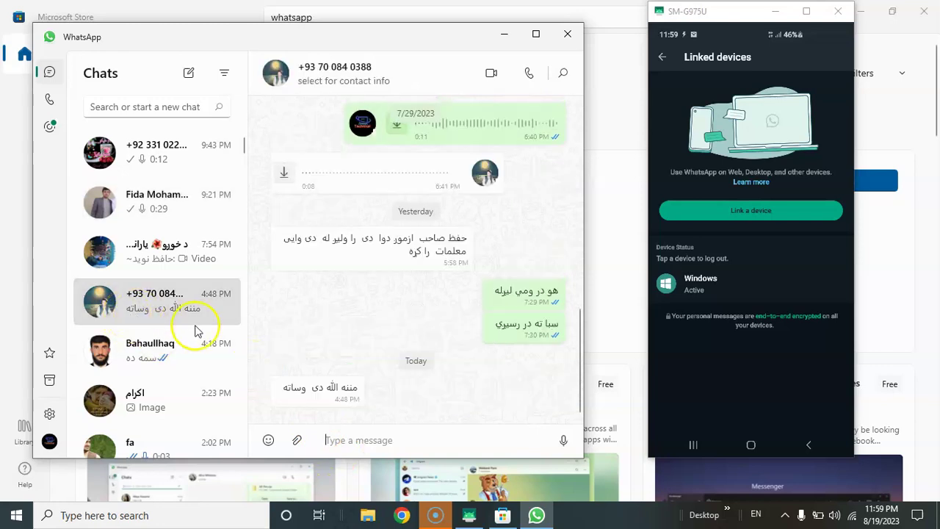
left_click(165, 365)
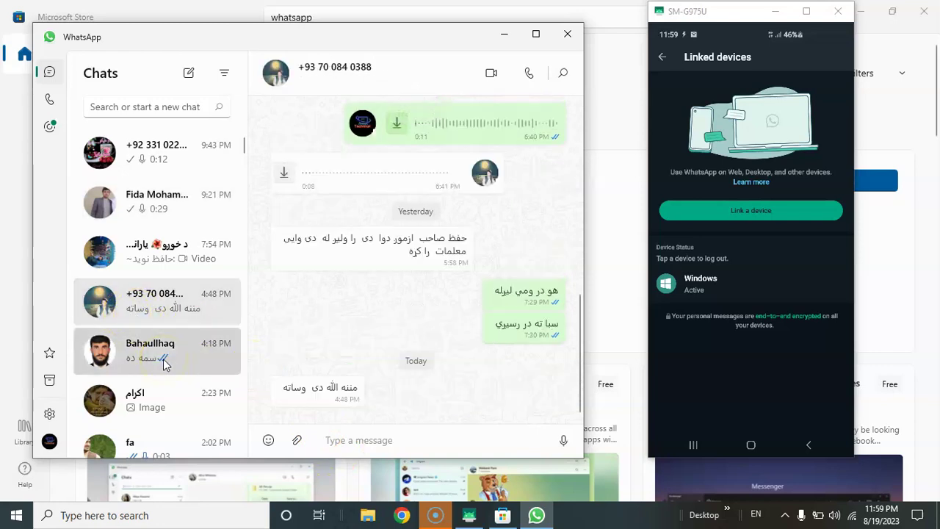
left_click(163, 392)
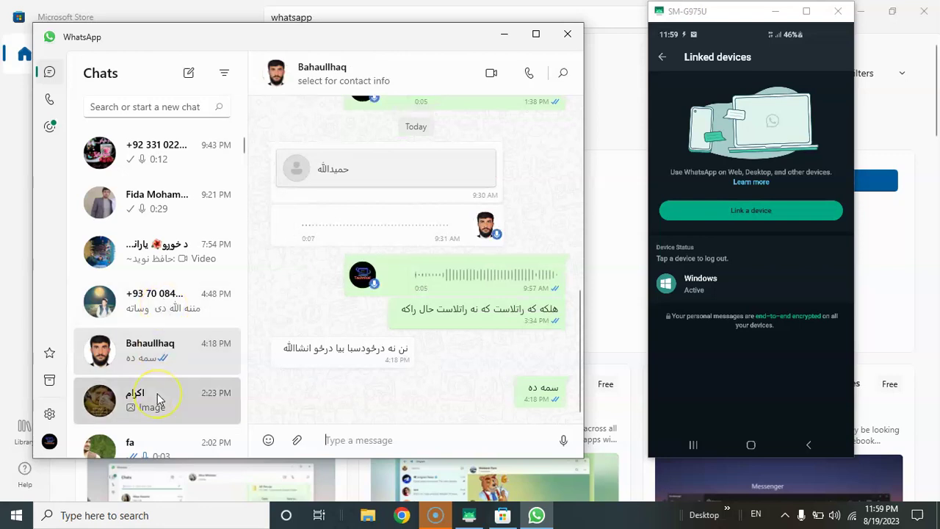
left_click(383, 291)
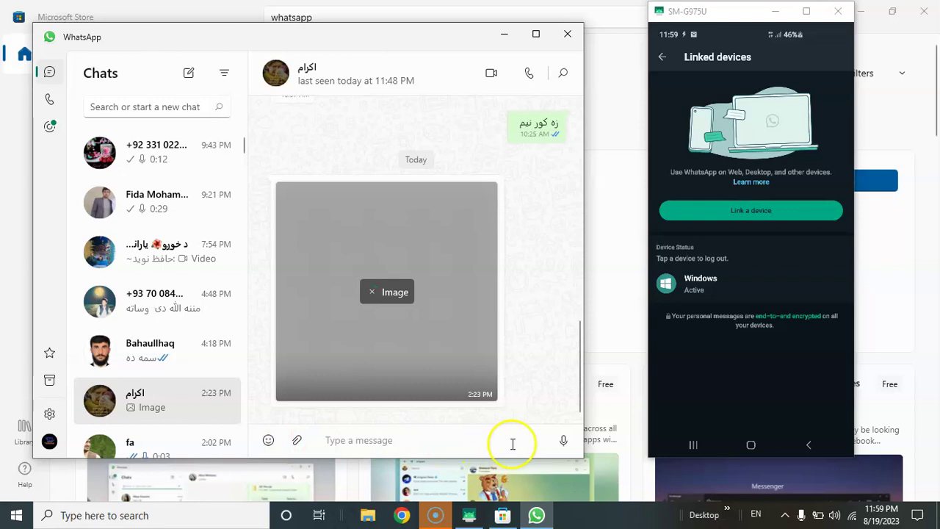
Step: Start a voice message in the open chat, but refuse WhatsApp access to the microphone and skip changing the settings
left_click(562, 442)
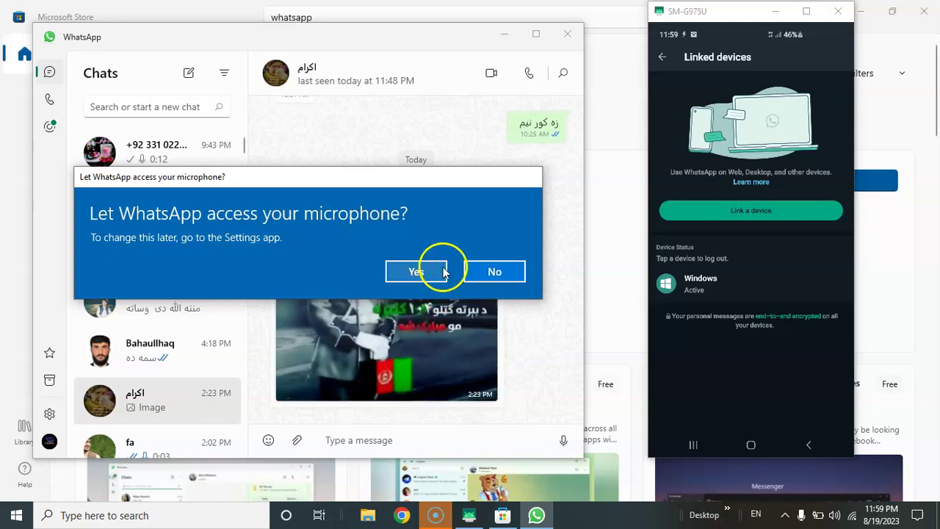
left_click(492, 276)
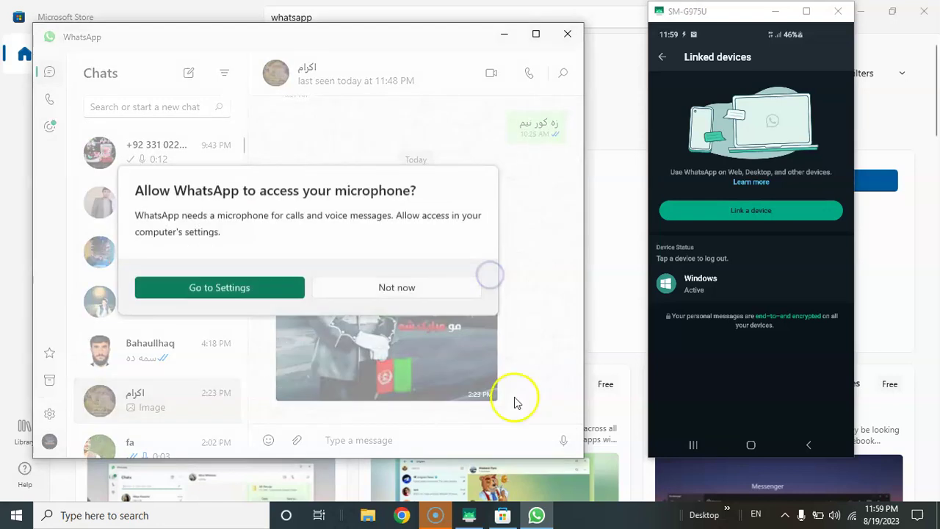
left_click(399, 286)
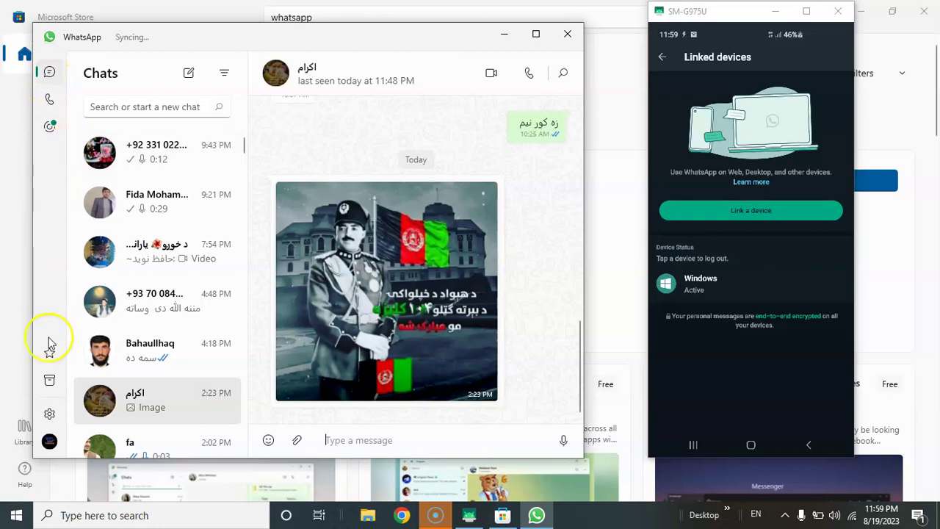
Step: Review WhatsApp's General settings, including the log-out option, and return to the chat
left_click(49, 415)
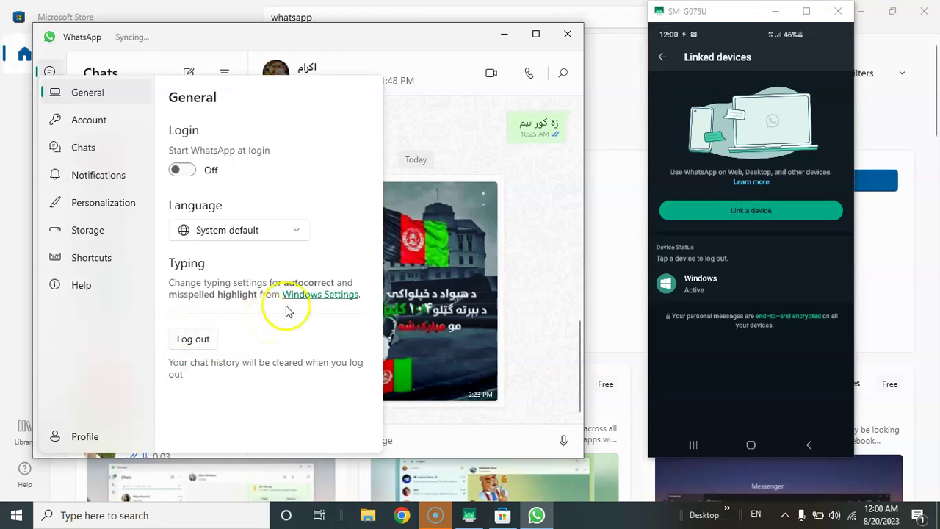
left_click(526, 222)
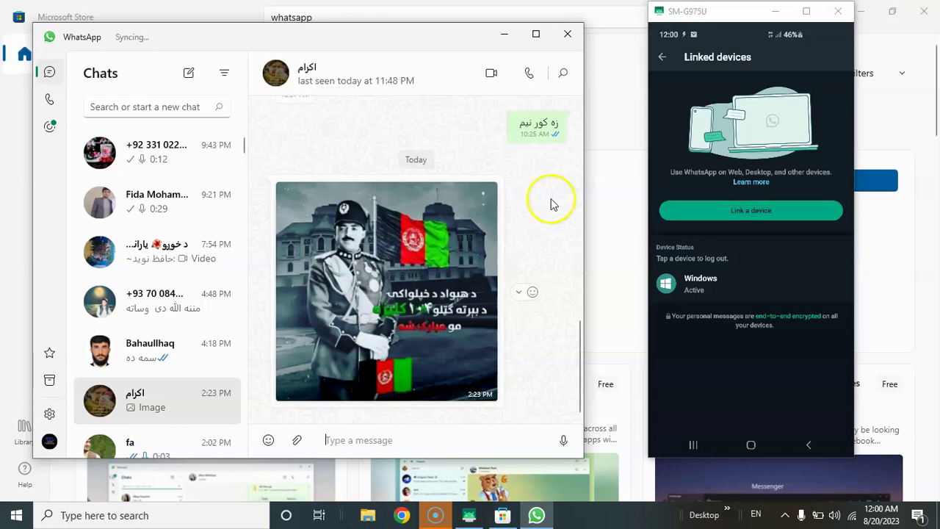
Step: Minimize the WhatsApp and Microsoft Store windows to uncover the desktop
left_click(514, 34)
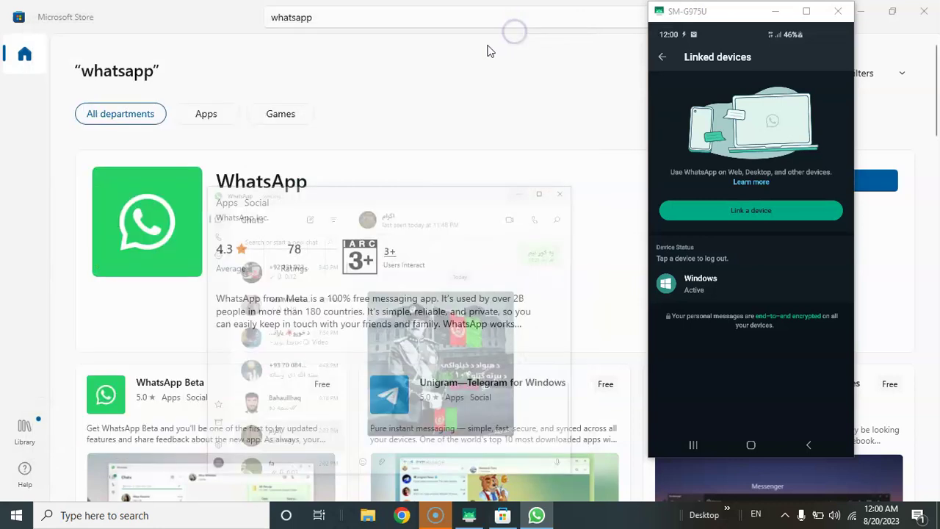
left_click(859, 11)
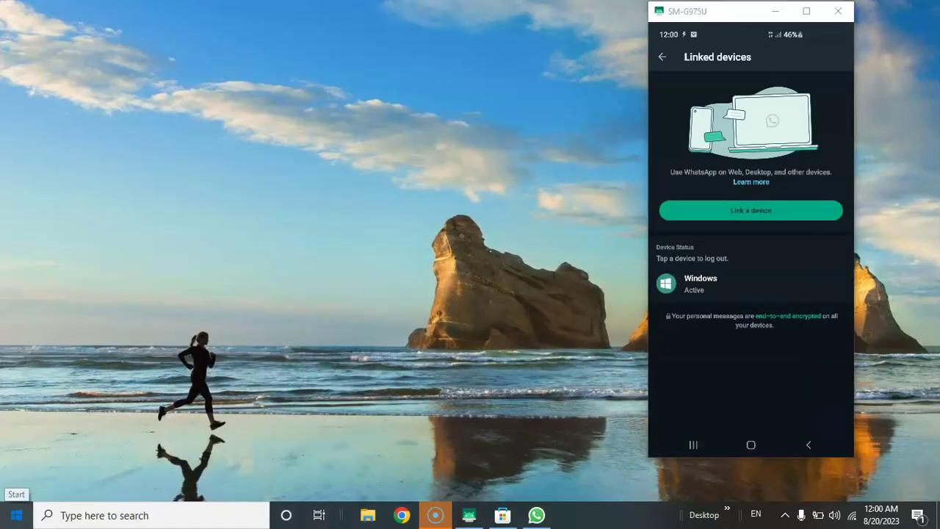
Step: Find WhatsApp among the recently added apps, and open the taskbar's list of desktop items
left_click(14, 515)
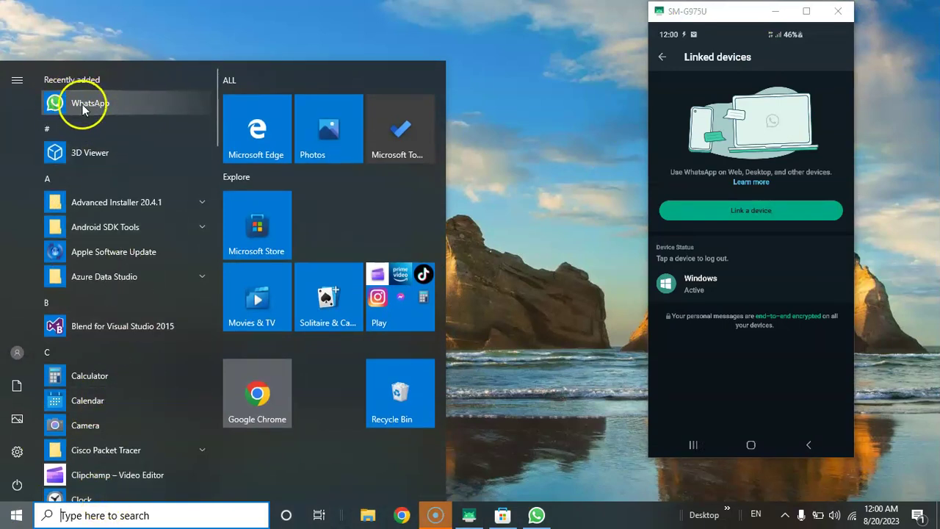
left_click(727, 508)
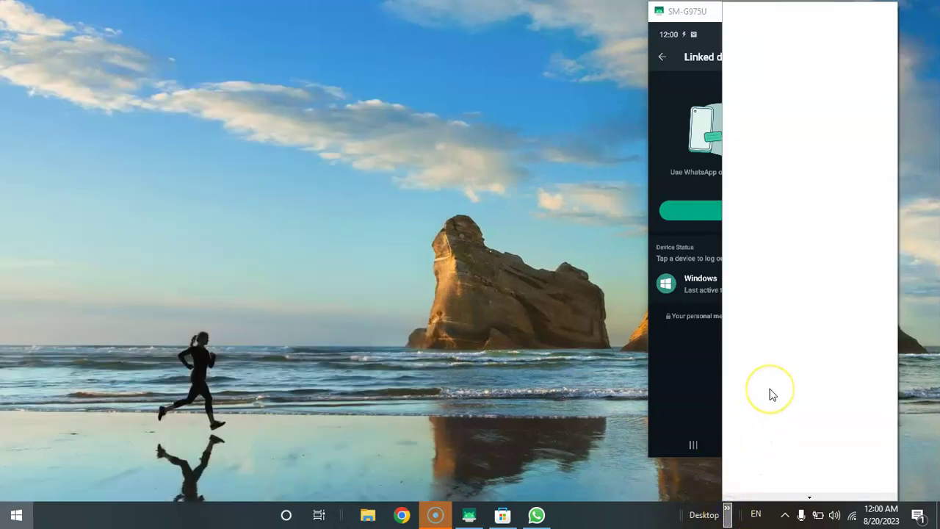